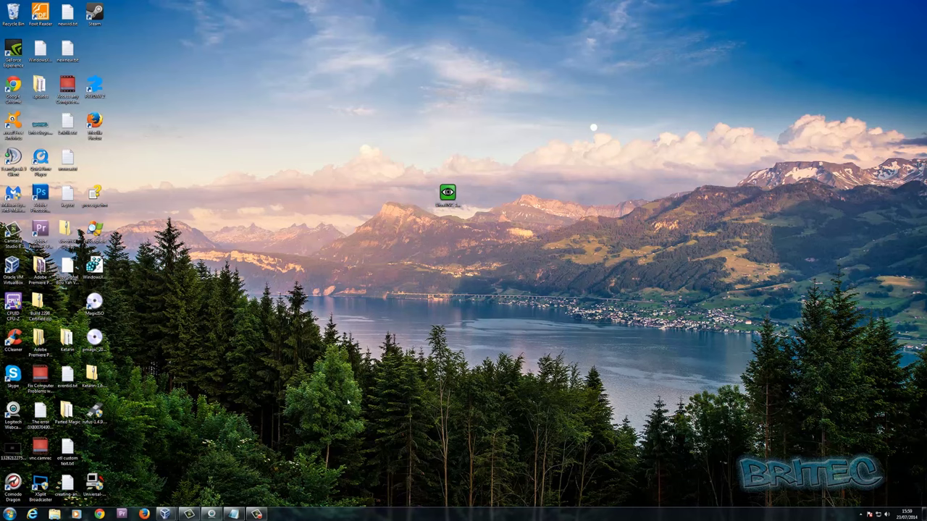
Launch the downloaded UltraVNC installer with English as the setup language.
{"action": "double_click", "coordinate": [447, 193]}
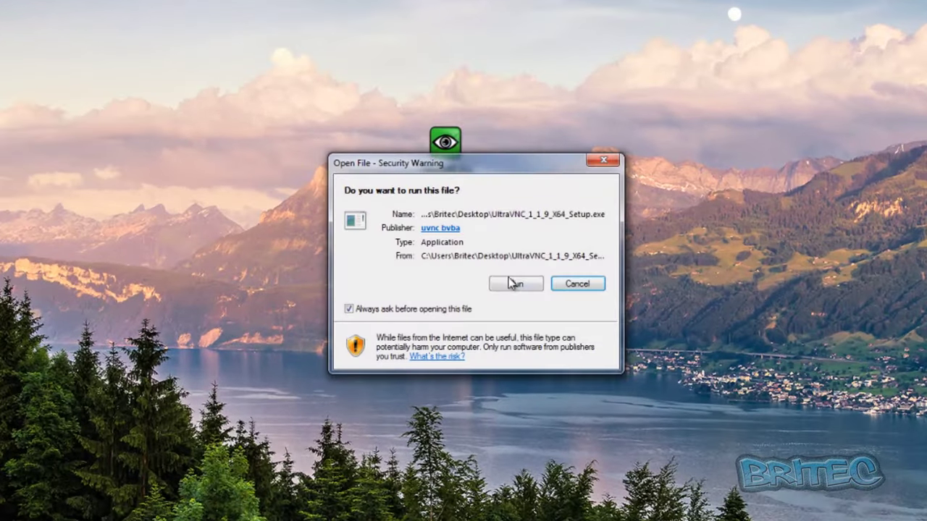
{"action": "left_click", "coordinate": [512, 283]}
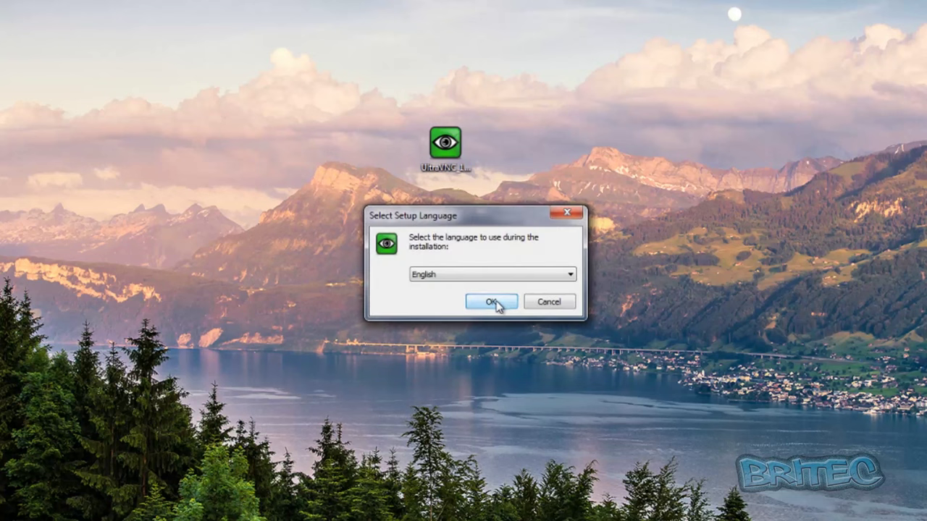
{"action": "left_click", "coordinate": [497, 304]}
{"action": "left_click", "coordinate": [550, 384]}
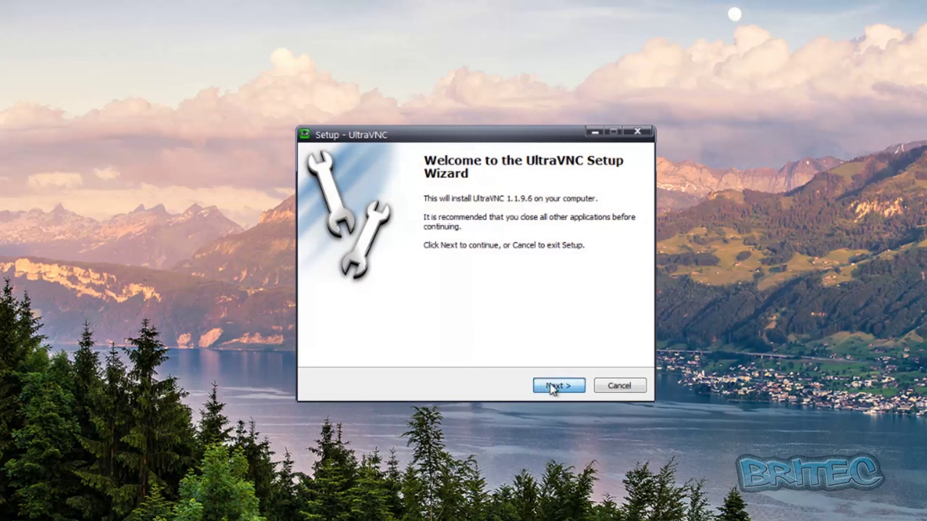
Accept the licence, keep the default location and the full Server and Viewer installation.
{"action": "left_click", "coordinate": [416, 343]}
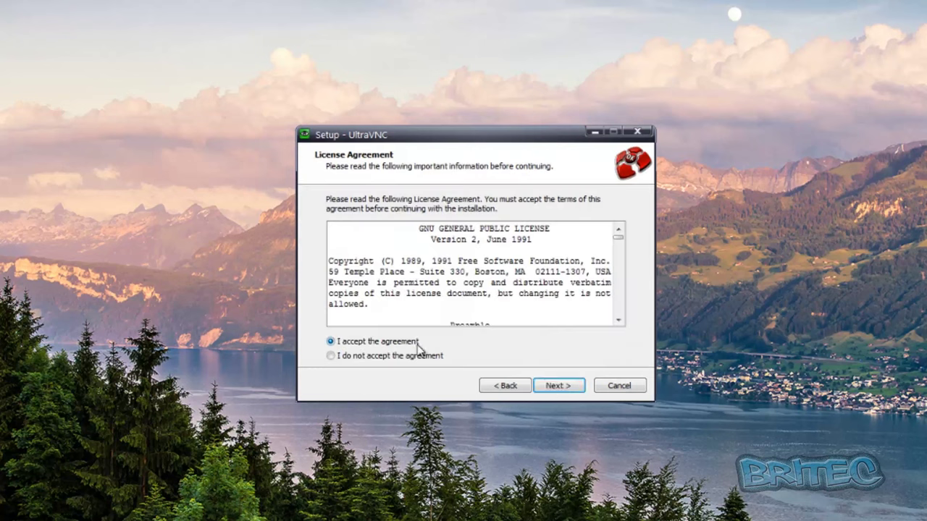
{"action": "left_click", "coordinate": [559, 388]}
{"action": "left_click", "coordinate": [564, 388]}
{"action": "left_click", "coordinate": [564, 388]}
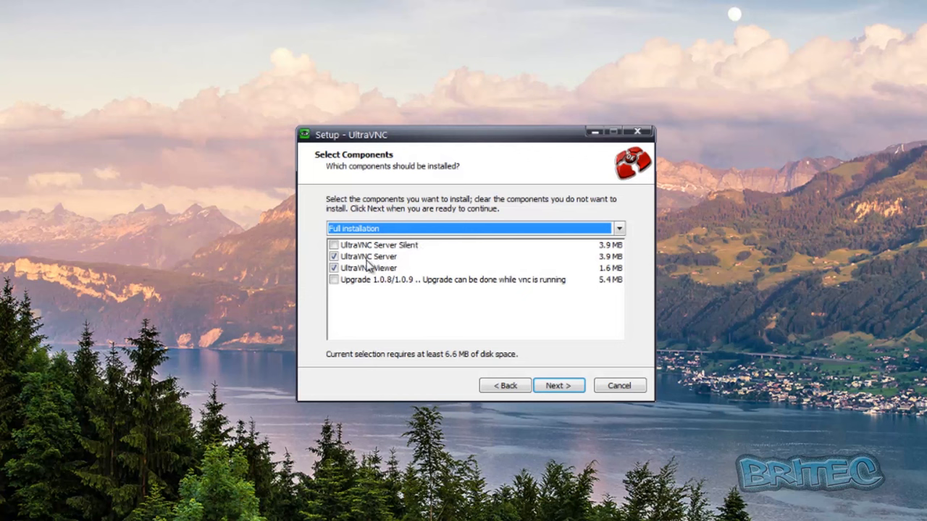
{"action": "left_click", "coordinate": [402, 246]}
{"action": "left_click", "coordinate": [333, 245]}
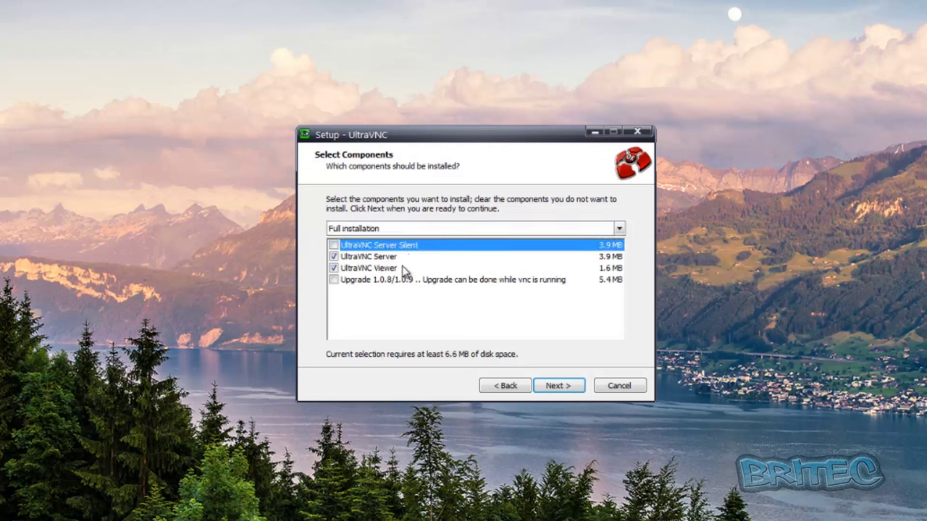
{"action": "left_click", "coordinate": [562, 387]}
Enable system-service registration, service start and desktop icons, then run the installation.
{"action": "left_click", "coordinate": [551, 386]}
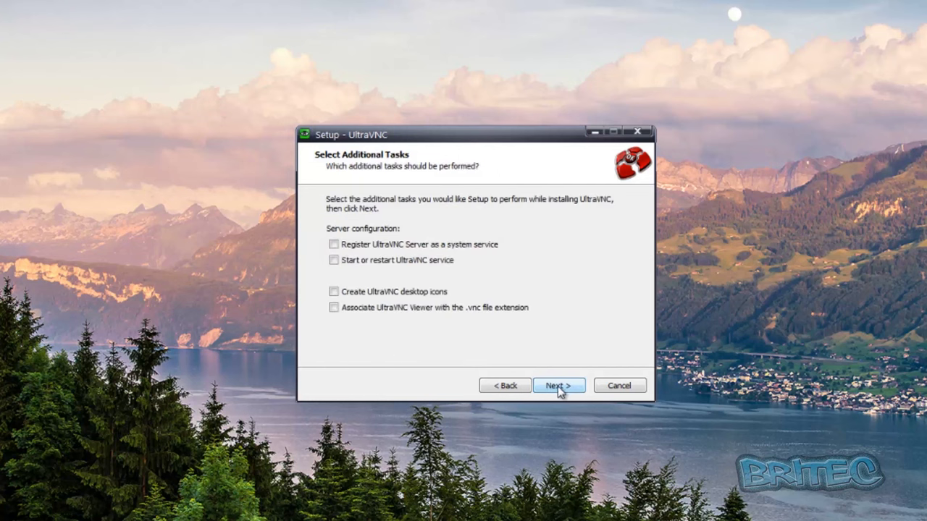
{"action": "left_click", "coordinate": [333, 244]}
{"action": "left_click", "coordinate": [332, 261]}
{"action": "left_click", "coordinate": [333, 291]}
{"action": "left_click", "coordinate": [561, 392]}
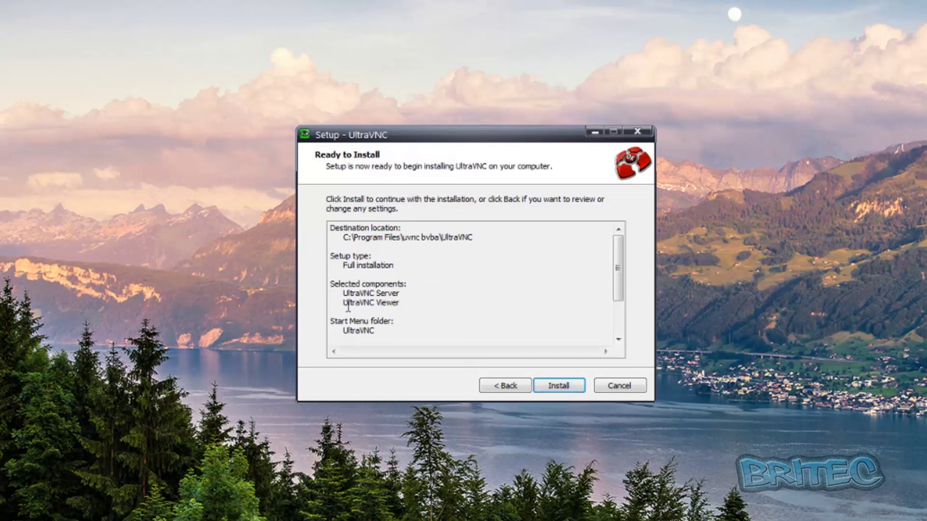
{"action": "left_click", "coordinate": [562, 380]}
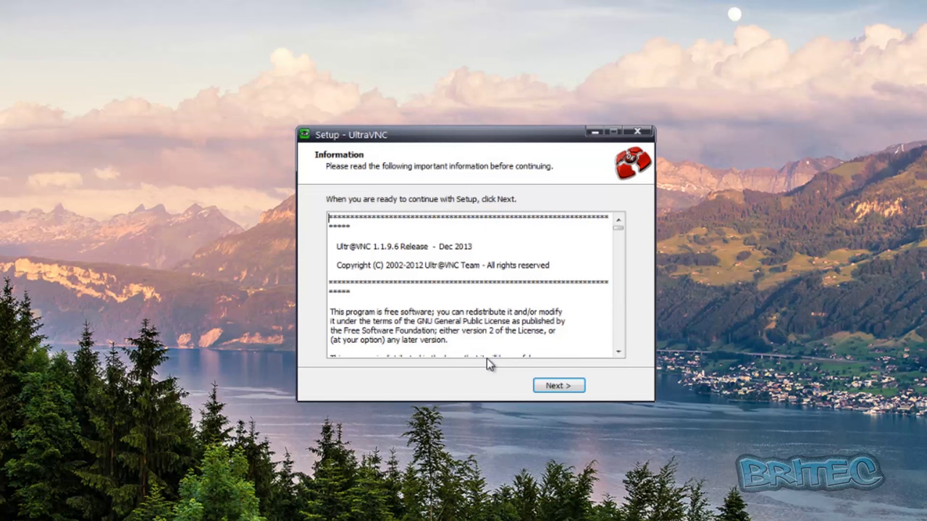
{"action": "left_click", "coordinate": [560, 388]}
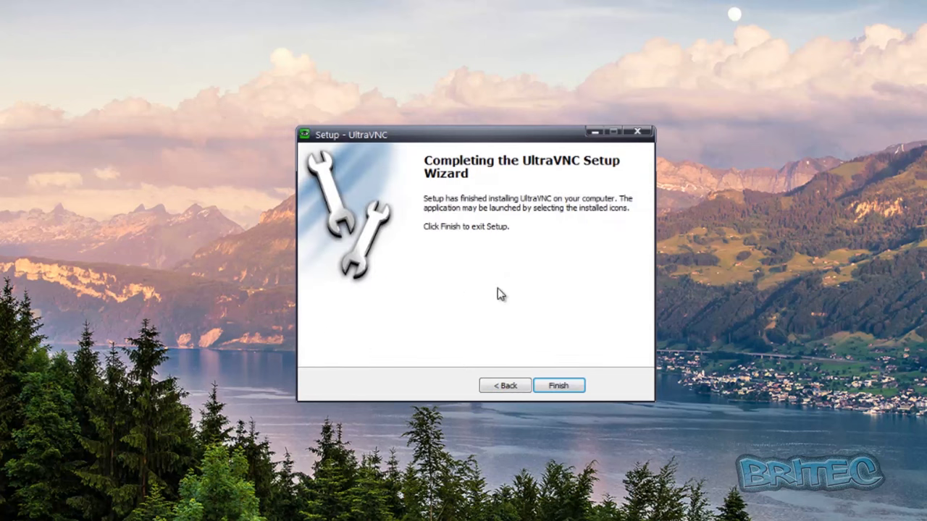
Finish setup, verify VNCViewer's Allow rules in Privatefirewall's Applications list, then close the firewall.
{"action": "left_click", "coordinate": [568, 391]}
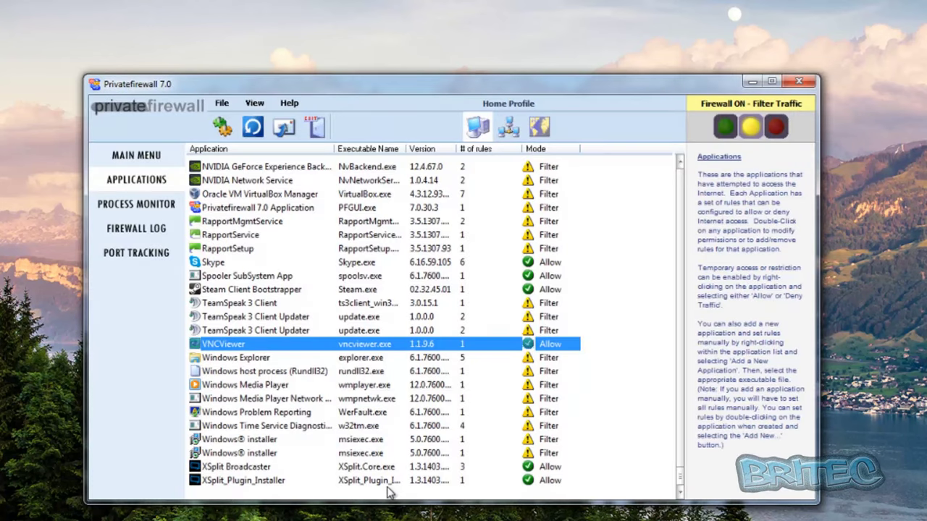
{"action": "left_click", "coordinate": [421, 360]}
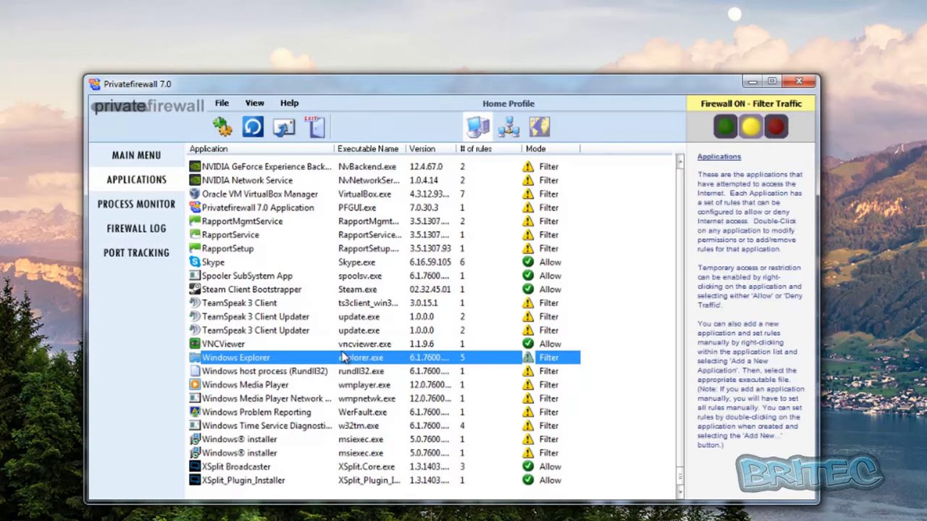
{"action": "left_click", "coordinate": [532, 345]}
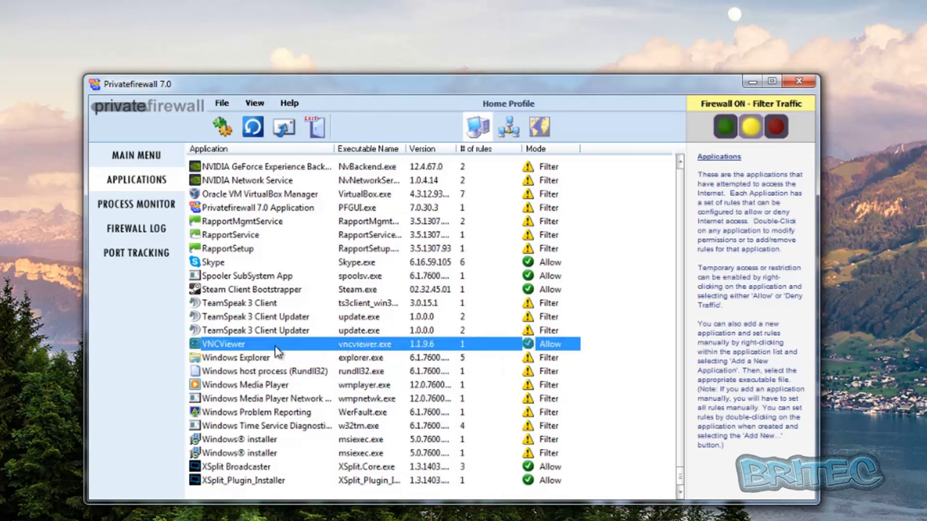
{"action": "right_click", "coordinate": [267, 351]}
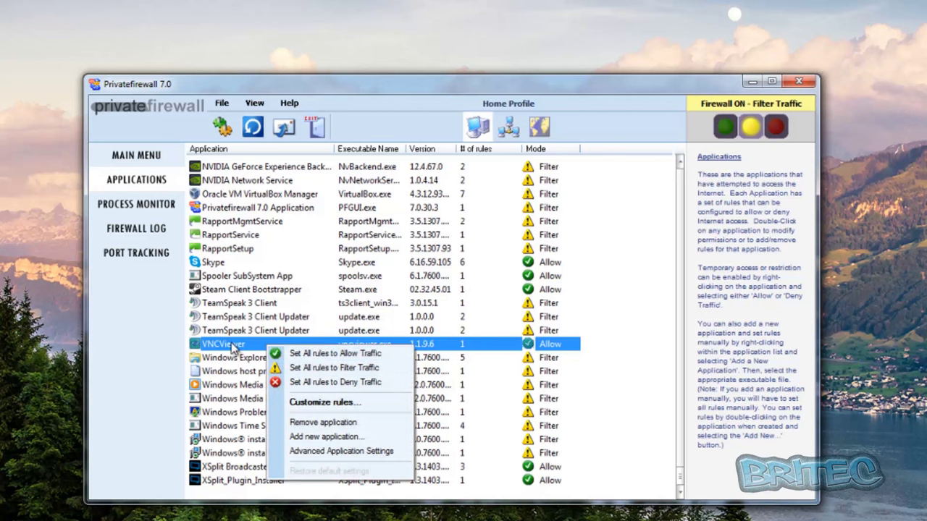
{"action": "left_click", "coordinate": [233, 345]}
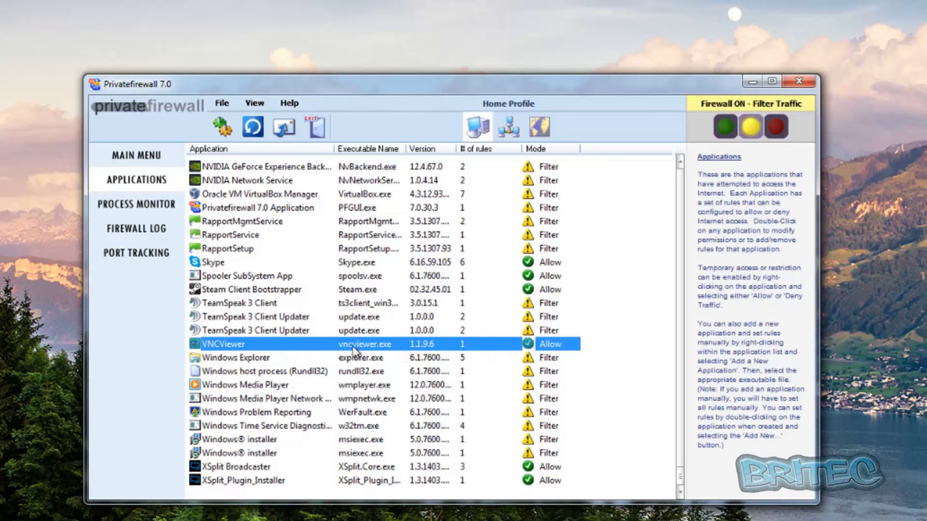
{"action": "left_click", "coordinate": [800, 81]}
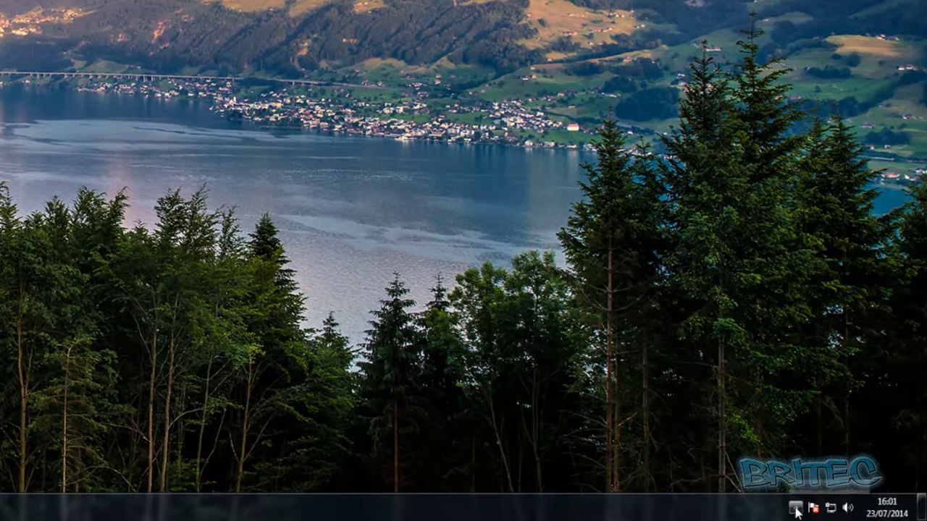
Open Admin Properties from the WinVNC server's tray icon menu.
{"action": "left_click", "coordinate": [795, 507]}
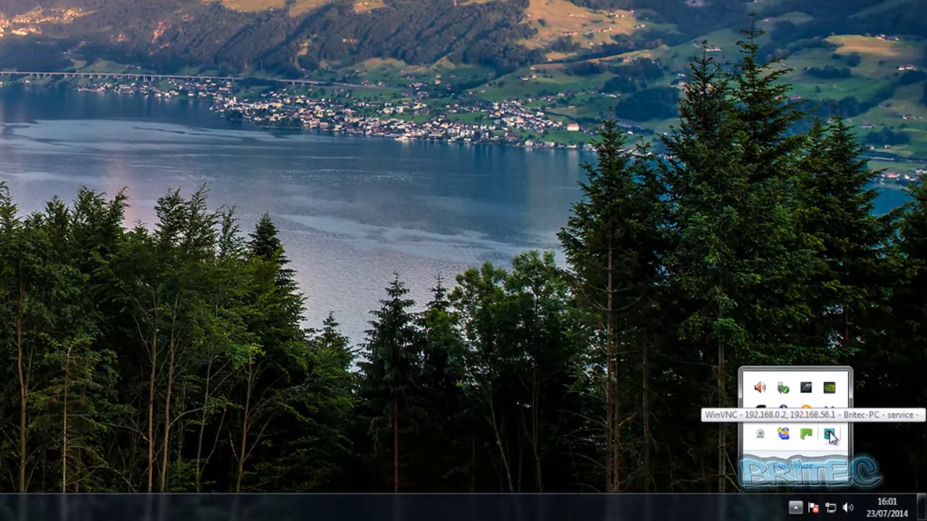
{"action": "right_click", "coordinate": [829, 435]}
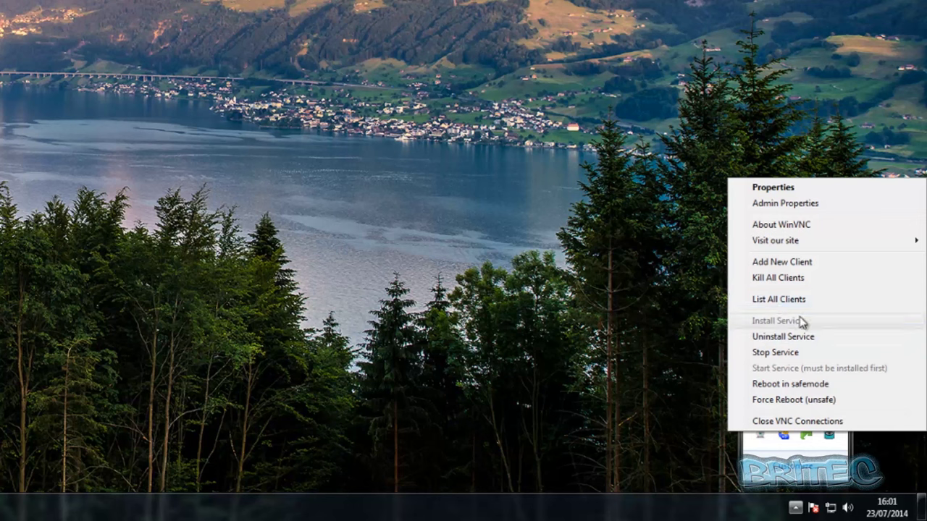
{"action": "left_click", "coordinate": [769, 206]}
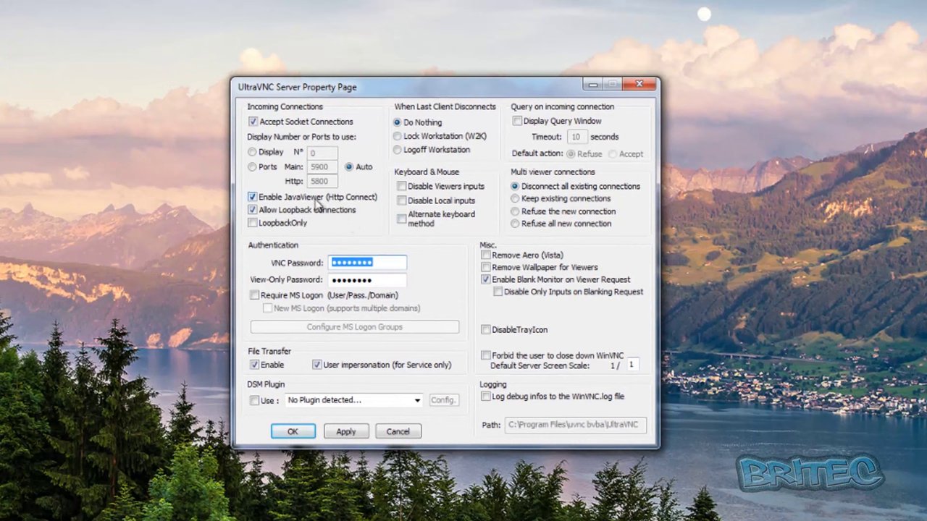
Keep ports on Auto, enter new VNC and view-only passwords, require MS Logon, open group setup.
{"action": "left_click", "coordinate": [254, 167]}
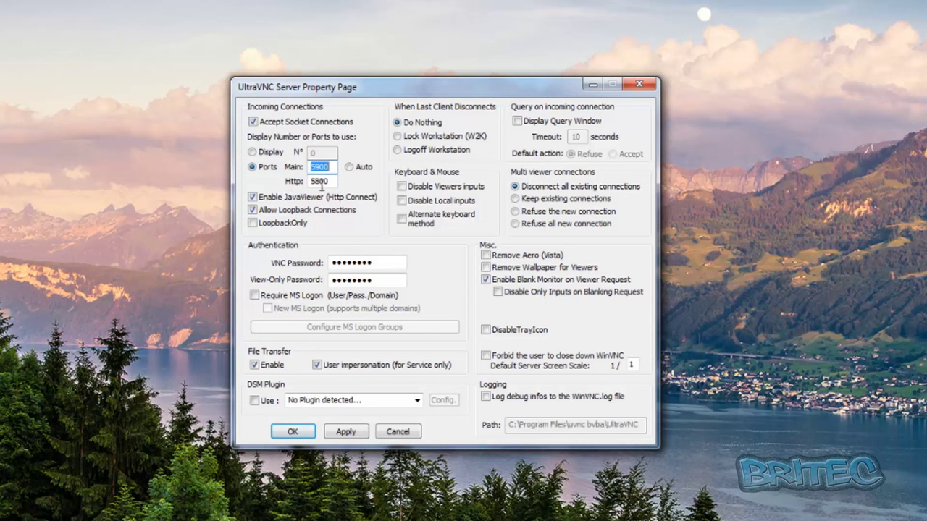
{"action": "left_click", "coordinate": [349, 166]}
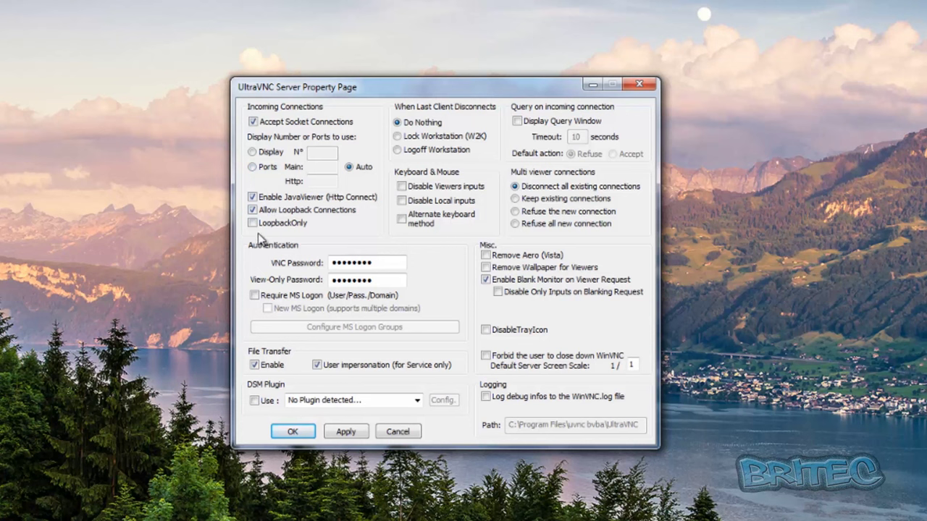
{"action": "left_click_drag", "start_coordinate": [388, 264], "coordinate": [250, 278]}
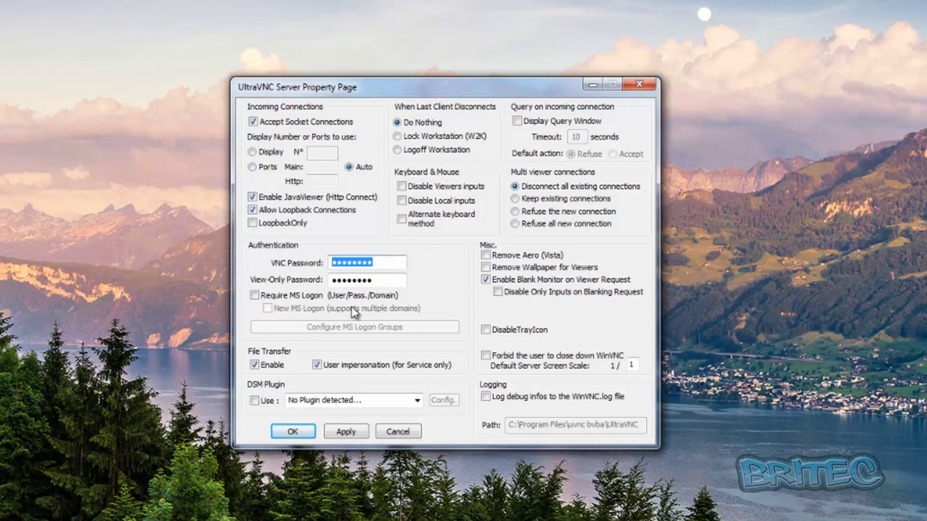
{"action": "type", "text": "1234"}
{"action": "left_click_drag", "start_coordinate": [385, 281], "coordinate": [270, 283]}
{"action": "type", "text": "12345"}
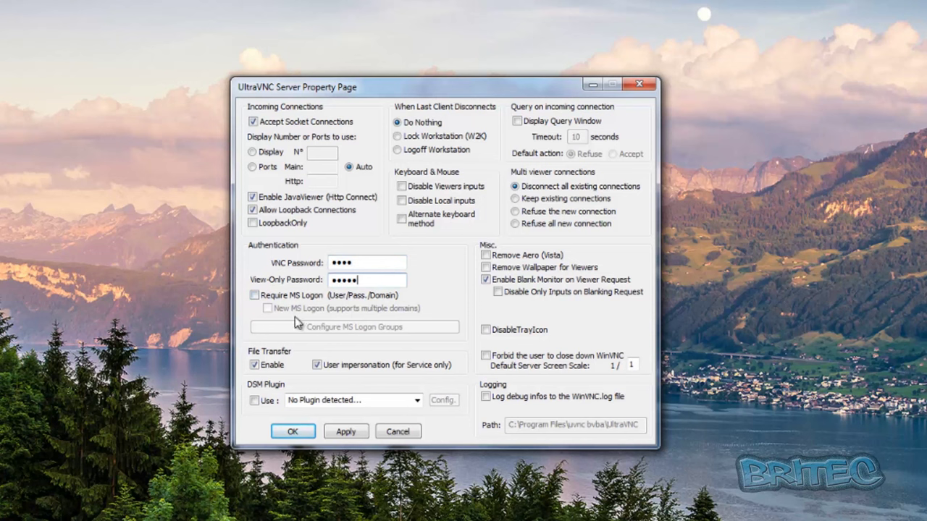
{"action": "left_click", "coordinate": [254, 296]}
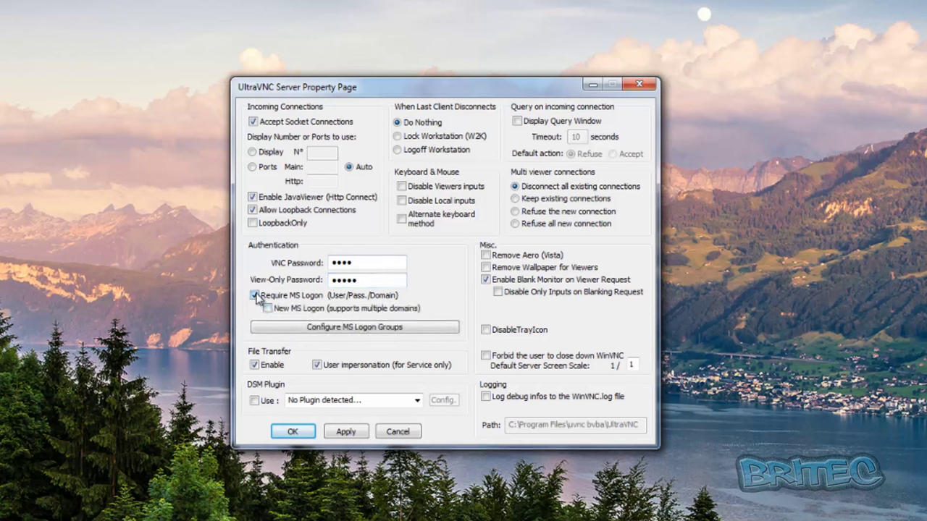
{"action": "left_click", "coordinate": [320, 332]}
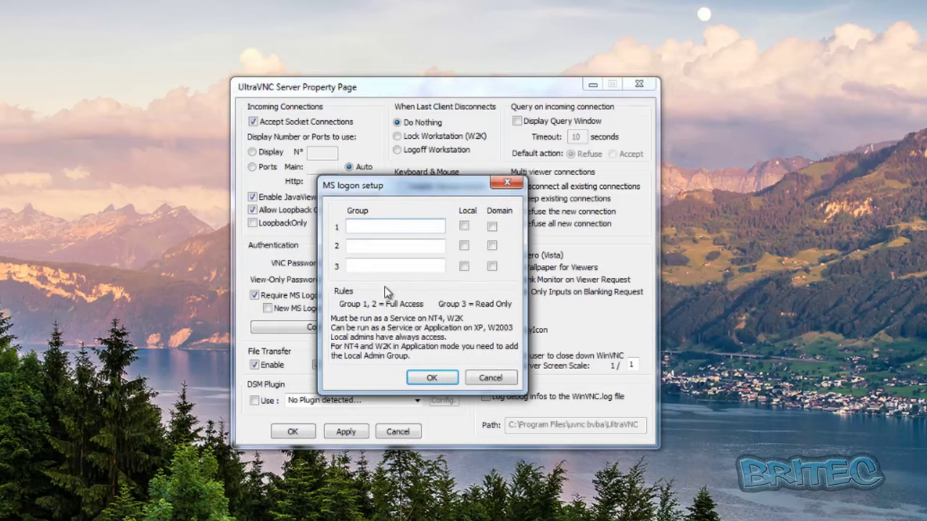
Cancel the MS logon group setup, untick Require MS Logon, and save the server settings.
{"action": "left_click", "coordinate": [499, 377]}
{"action": "left_click", "coordinate": [254, 295]}
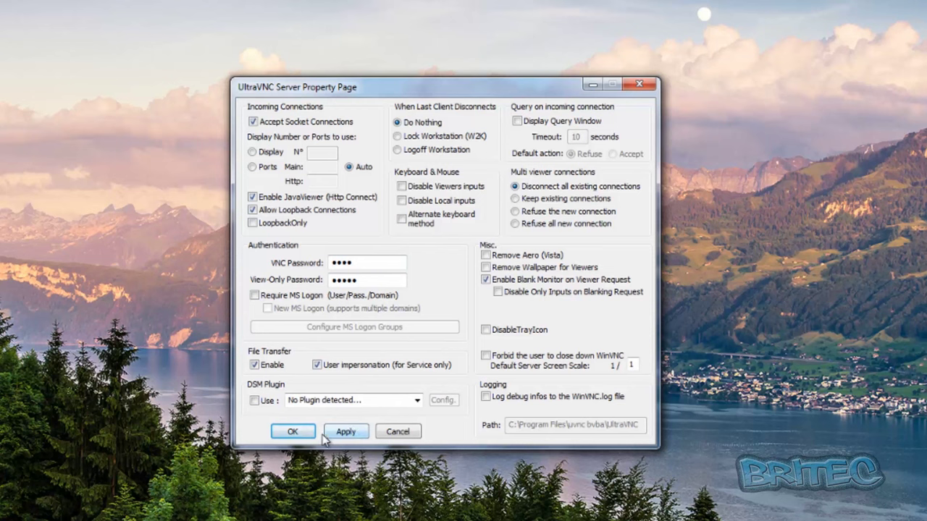
{"action": "left_click", "coordinate": [292, 434]}
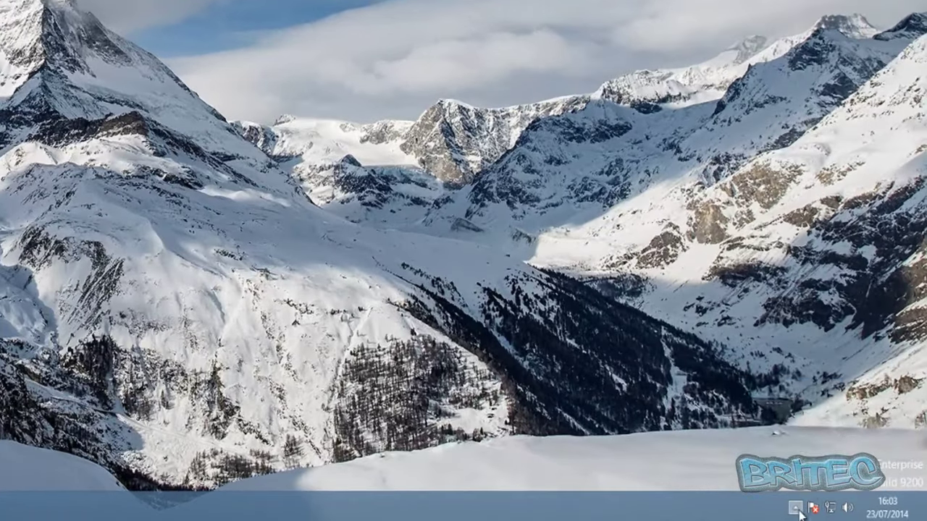
{"action": "left_click", "coordinate": [858, 514]}
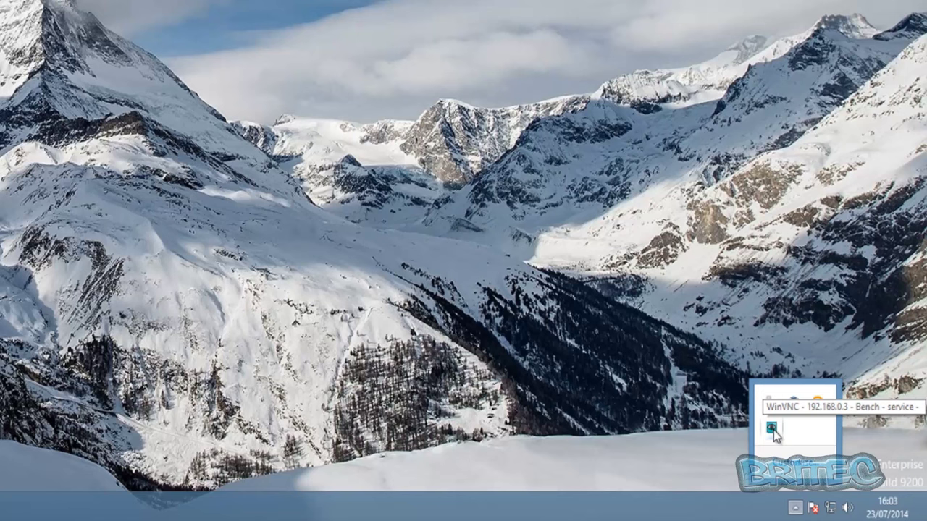
{"action": "right_click", "coordinate": [773, 431]}
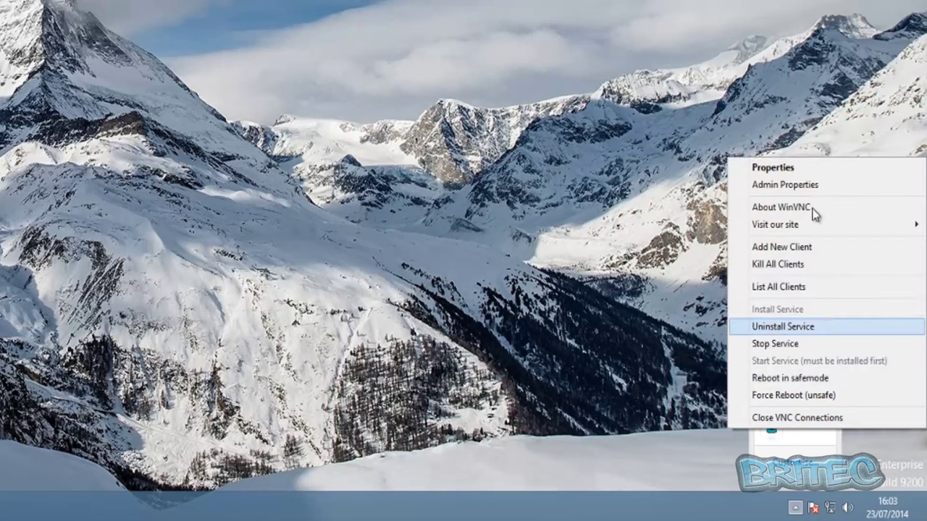
{"action": "left_click", "coordinate": [783, 186]}
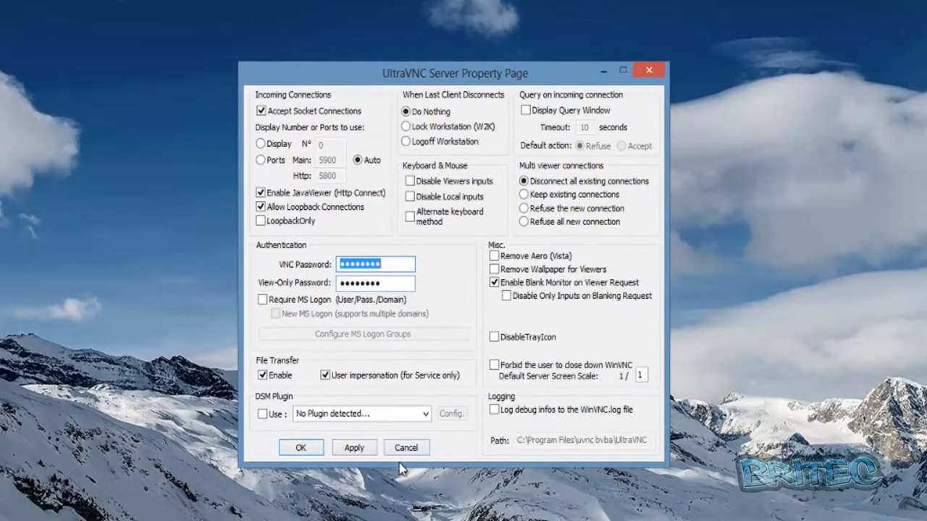
{"action": "left_click", "coordinate": [408, 448]}
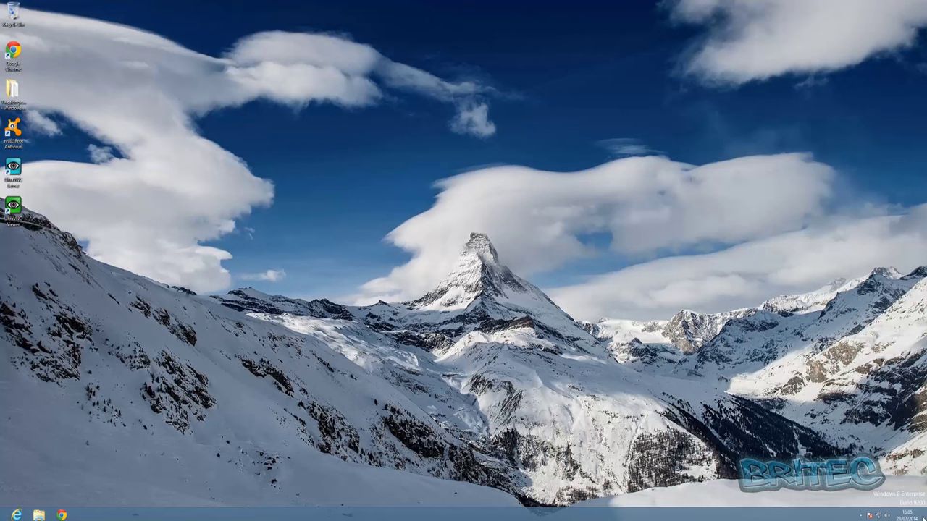
Open Command Prompt via Search and run ipconfig, finding the IPv4 address 192.168.0.3.
{"action": "mouse_move", "coordinate": [926, 520]}
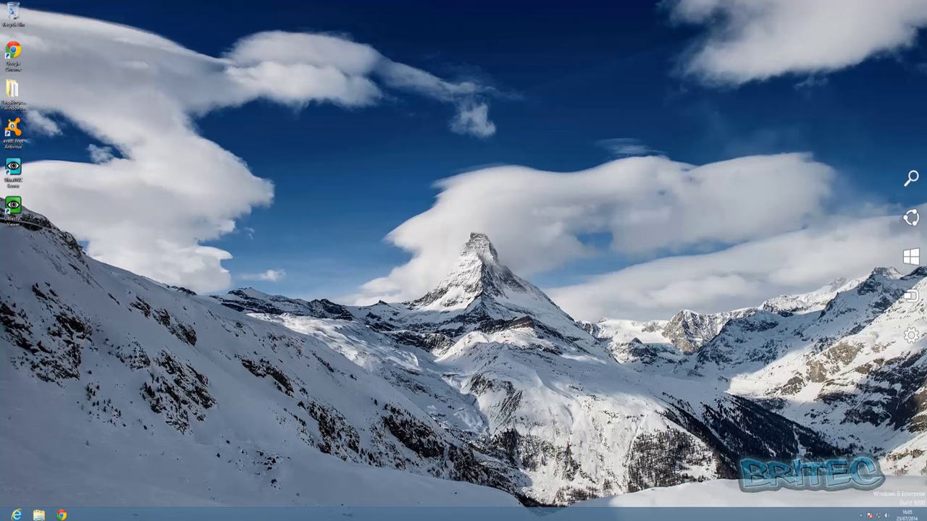
{"action": "mouse_move", "coordinate": [911, 345]}
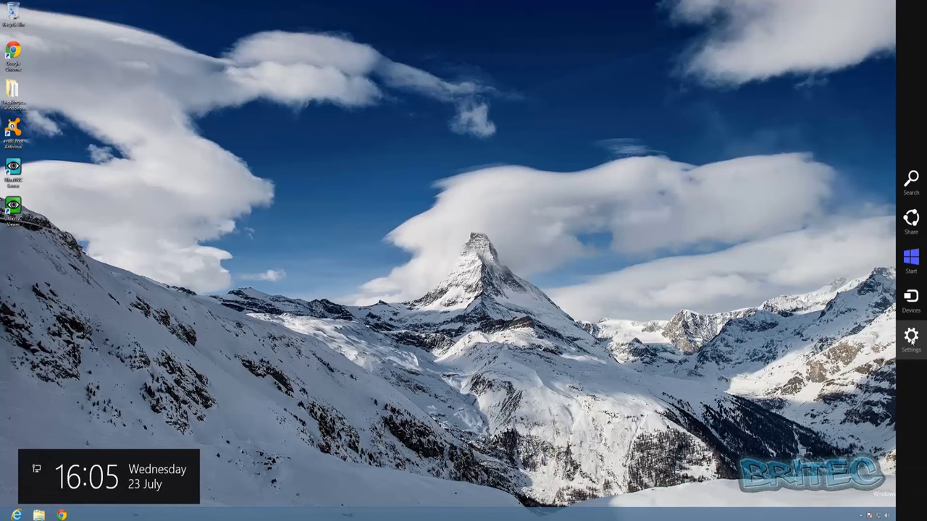
{"action": "left_click", "coordinate": [911, 182]}
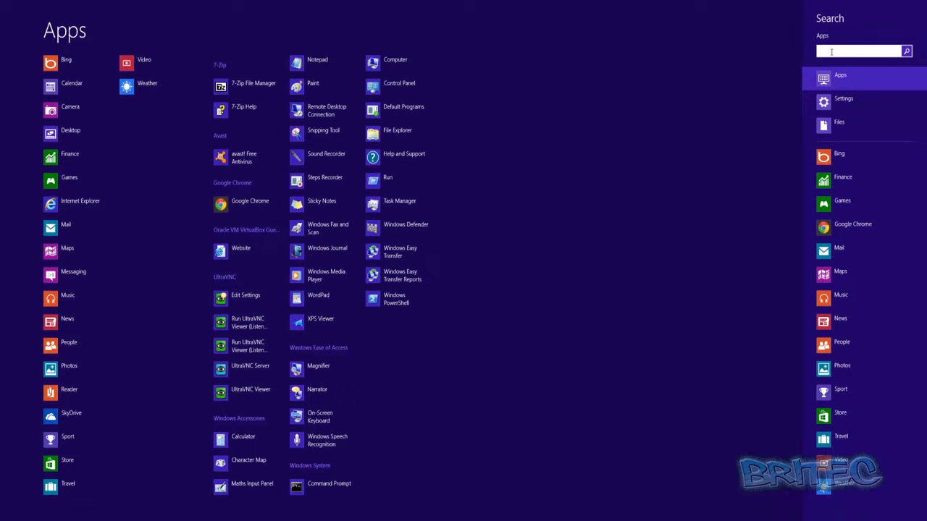
{"action": "type", "text": "cmd"}
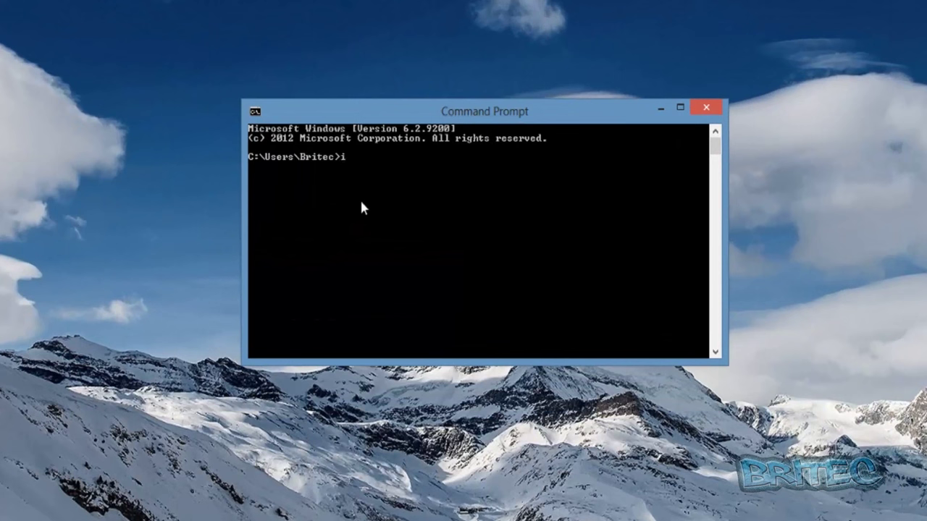
{"action": "type", "text": "pconfig"}
{"action": "key", "text": "Return"}
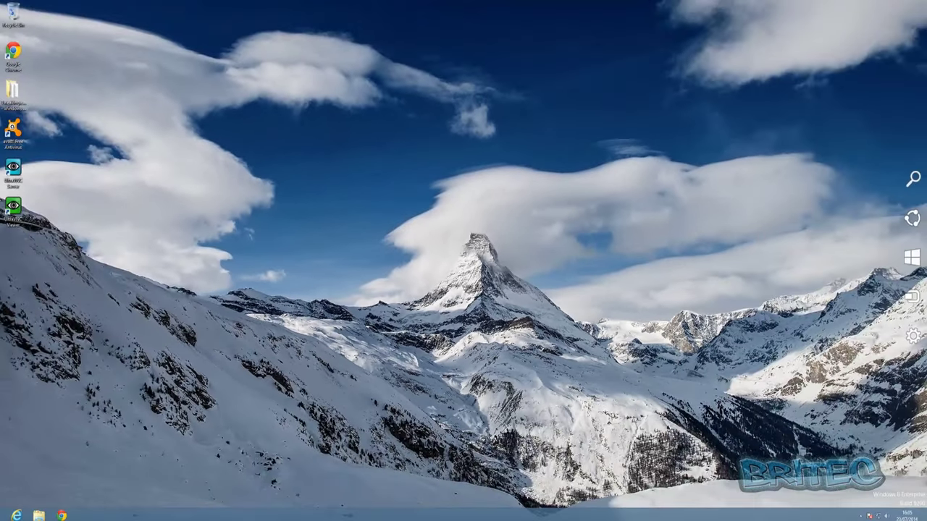
Open Control Panel from the Search apps list.
{"action": "left_click", "coordinate": [913, 337]}
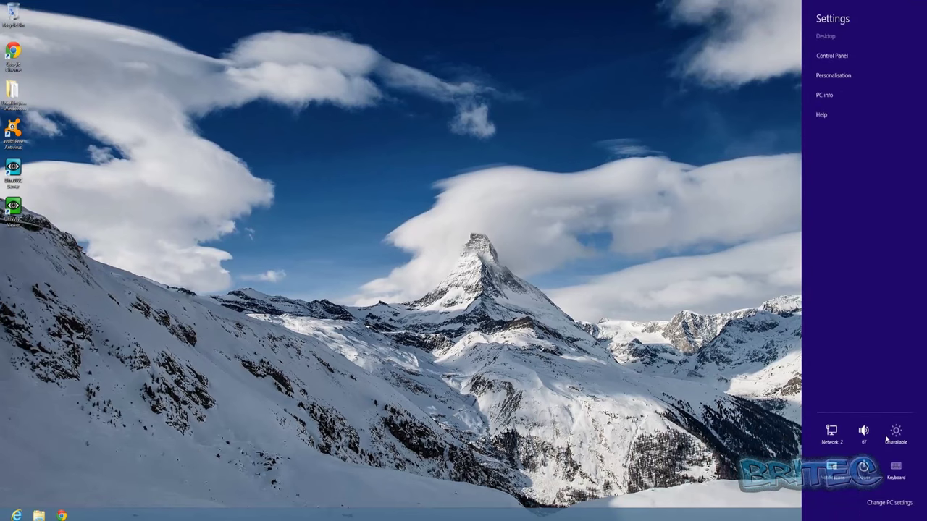
{"action": "left_click", "coordinate": [735, 310]}
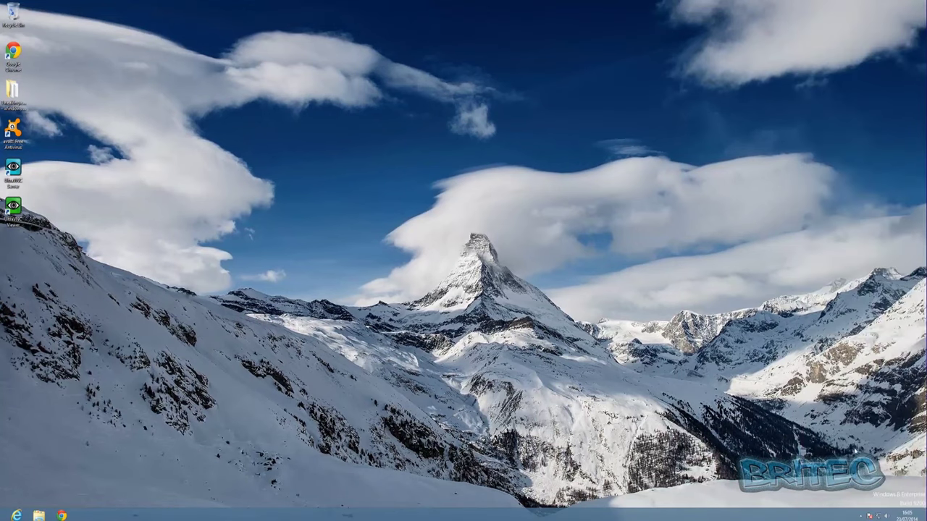
{"action": "mouse_move", "coordinate": [925, 520]}
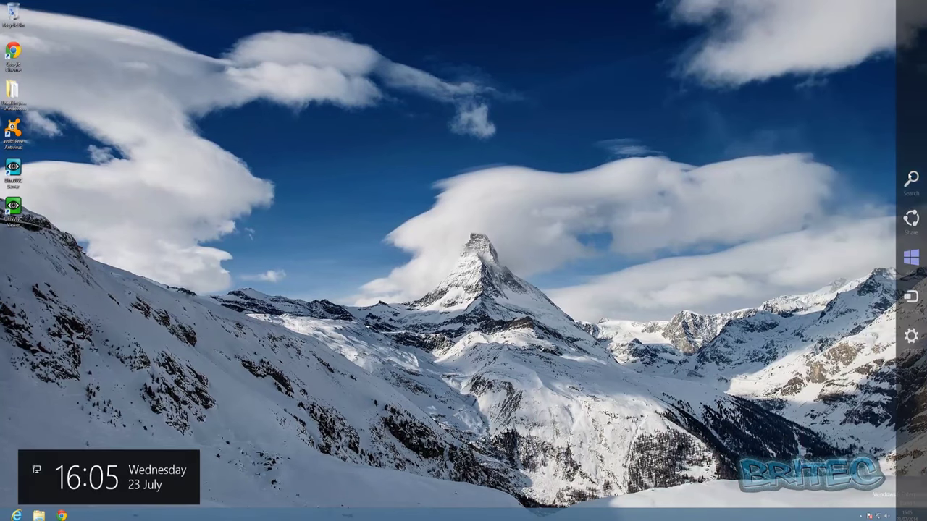
{"action": "left_click", "coordinate": [910, 180]}
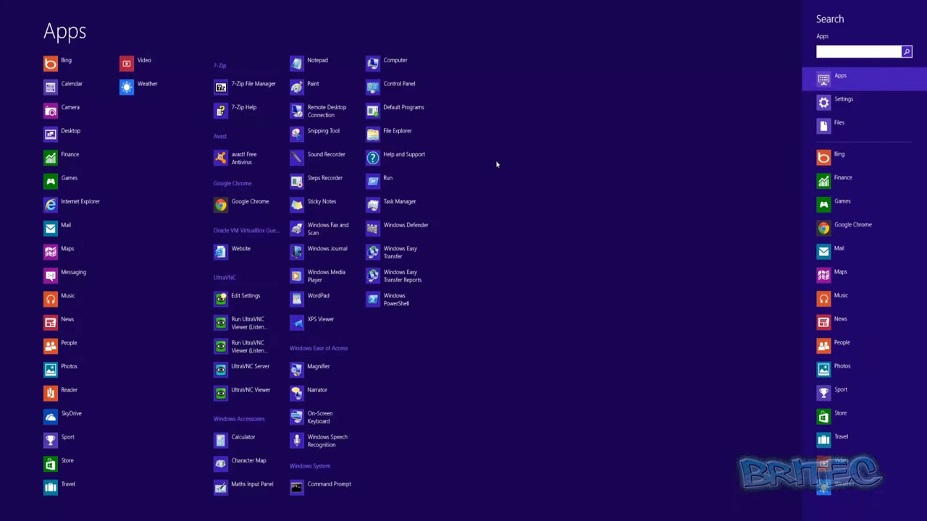
{"action": "left_click", "coordinate": [395, 84]}
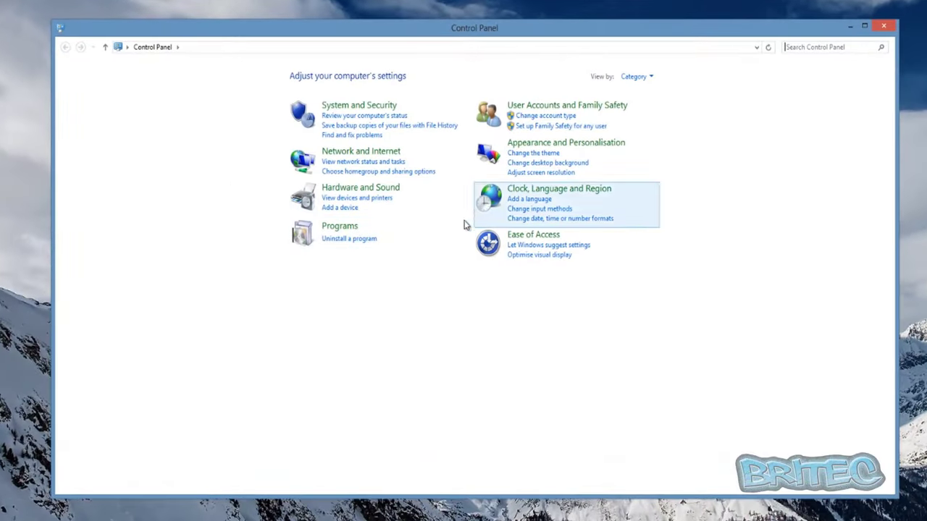
Confirm winvnc.exe, vncviewer.exe, vnc5800 and vnc5900 are allowed through Windows Firewall.
{"action": "left_click", "coordinate": [353, 107]}
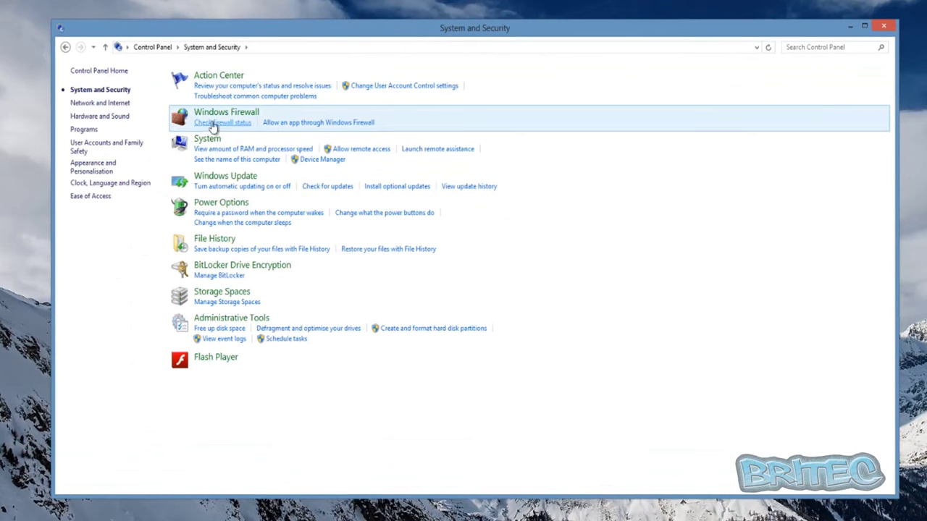
{"action": "left_click", "coordinate": [221, 123]}
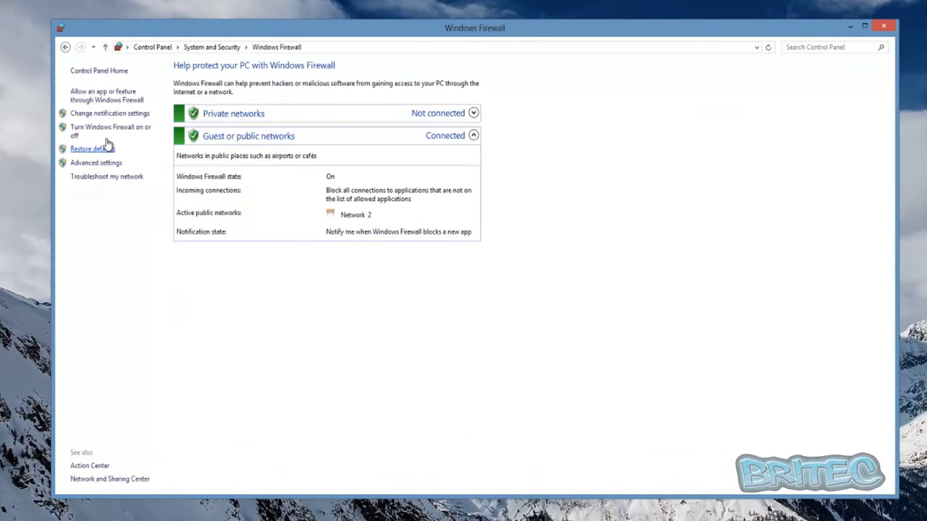
{"action": "left_click", "coordinate": [102, 94]}
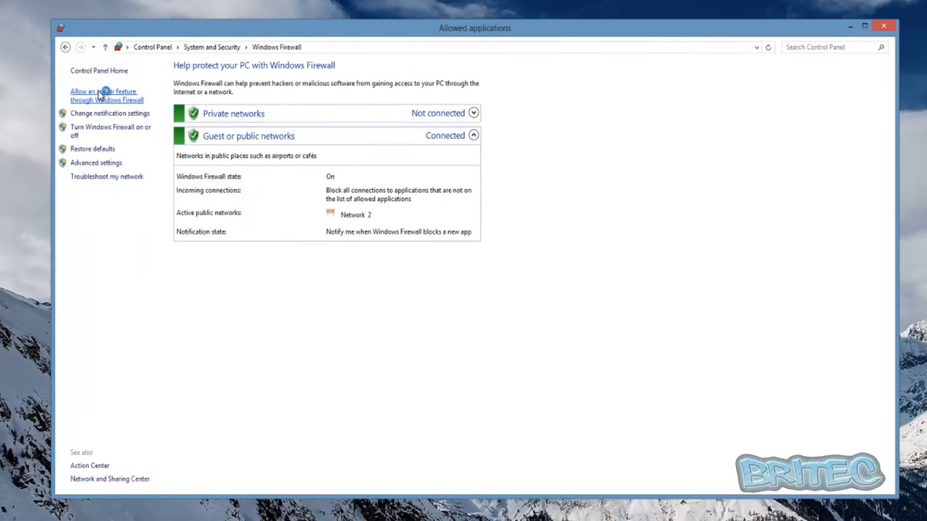
{"action": "scroll", "coordinate": [432, 216], "scroll_direction": "down", "scroll_amount": 5}
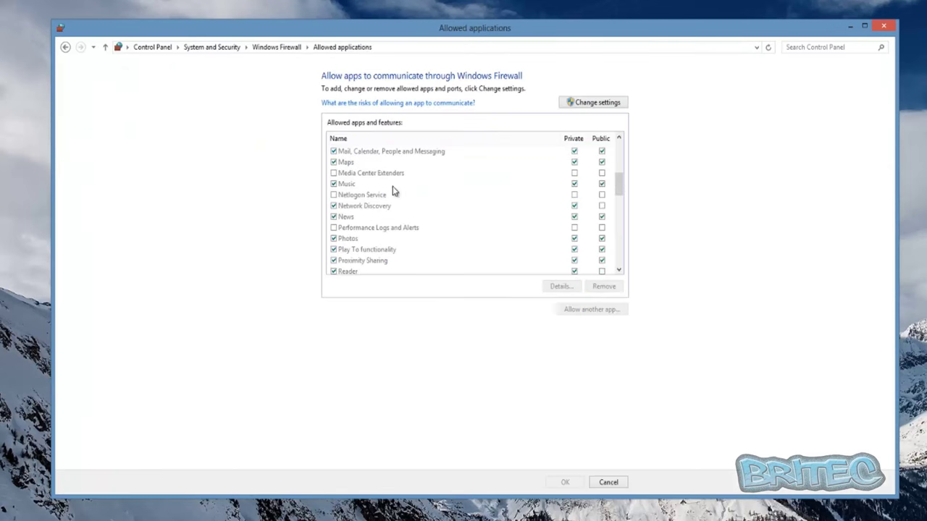
{"action": "scroll", "coordinate": [393, 249], "scroll_direction": "down", "scroll_amount": 11}
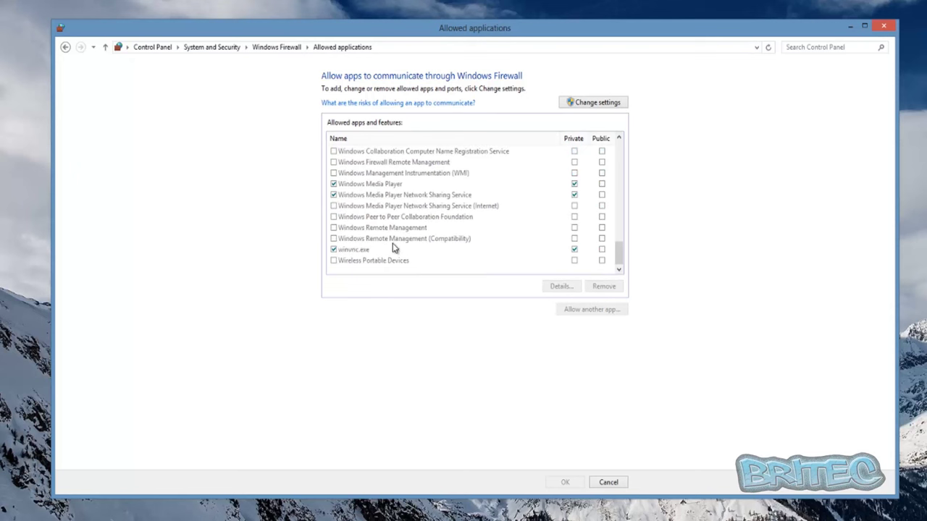
{"action": "scroll", "coordinate": [393, 248], "scroll_direction": "up", "scroll_amount": 2}
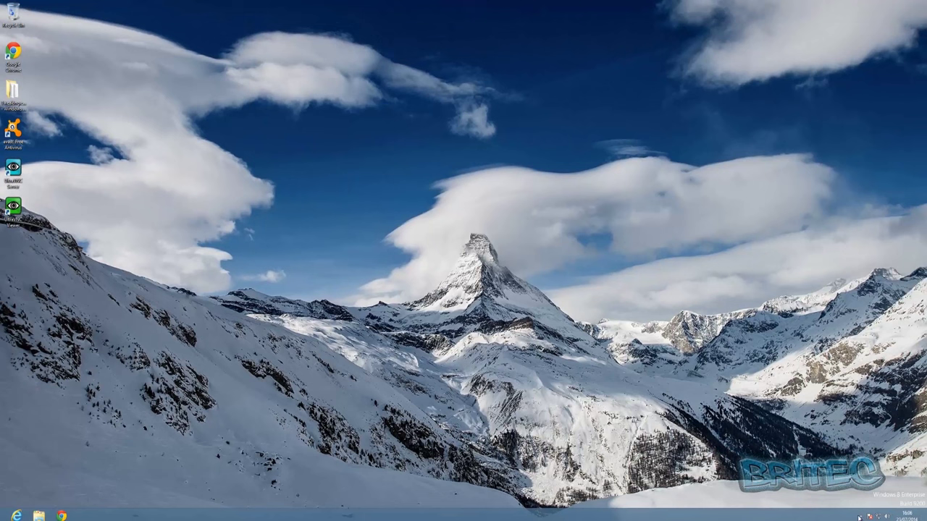
{"action": "left_click", "coordinate": [860, 517]}
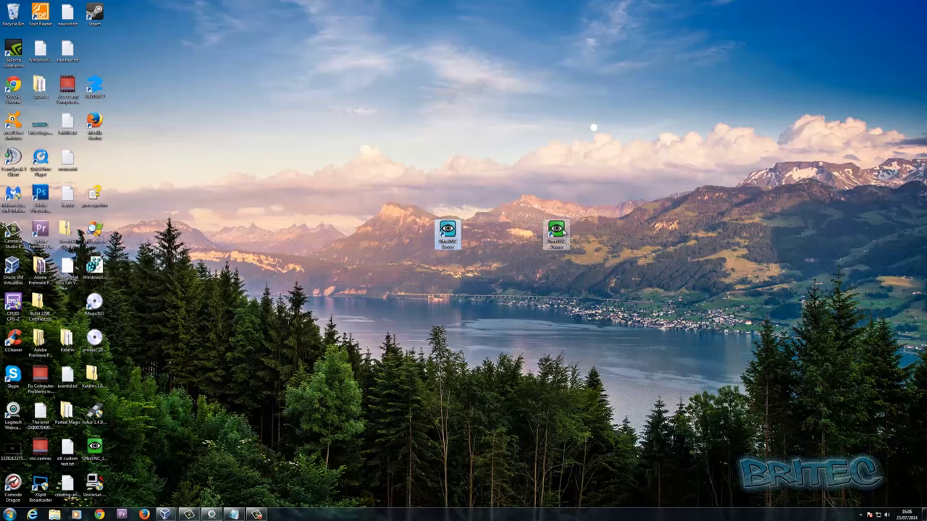
Launch UltraVNC Viewer and connect to server 192.168.0.3.
{"action": "double_click", "coordinate": [564, 231]}
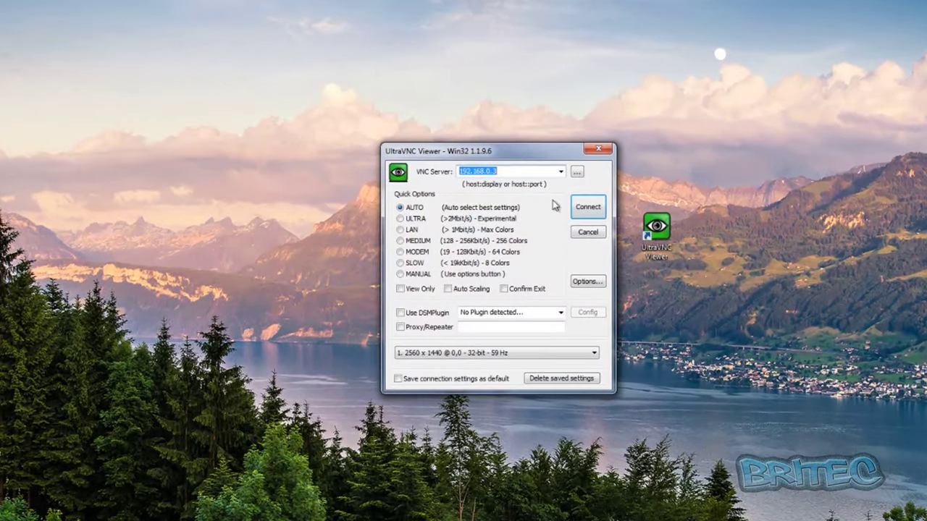
{"action": "left_click", "coordinate": [499, 172]}
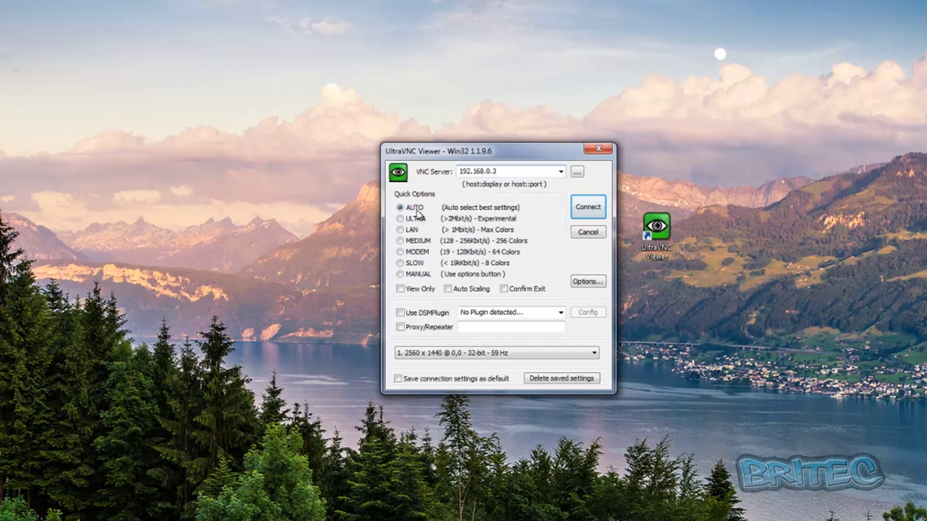
{"action": "left_click", "coordinate": [587, 207]}
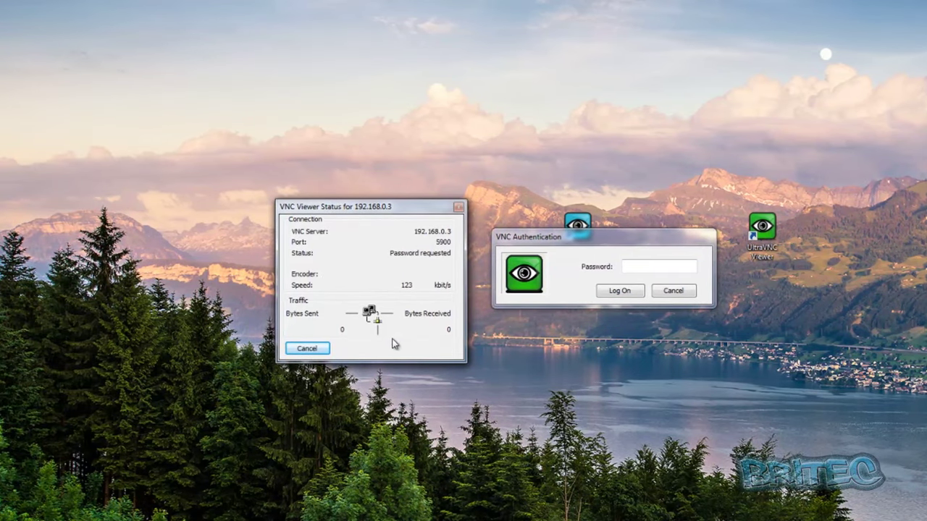
Enter the VNC authentication password, log on, and show the remote desktop full screen.
{"action": "left_click", "coordinate": [639, 303]}
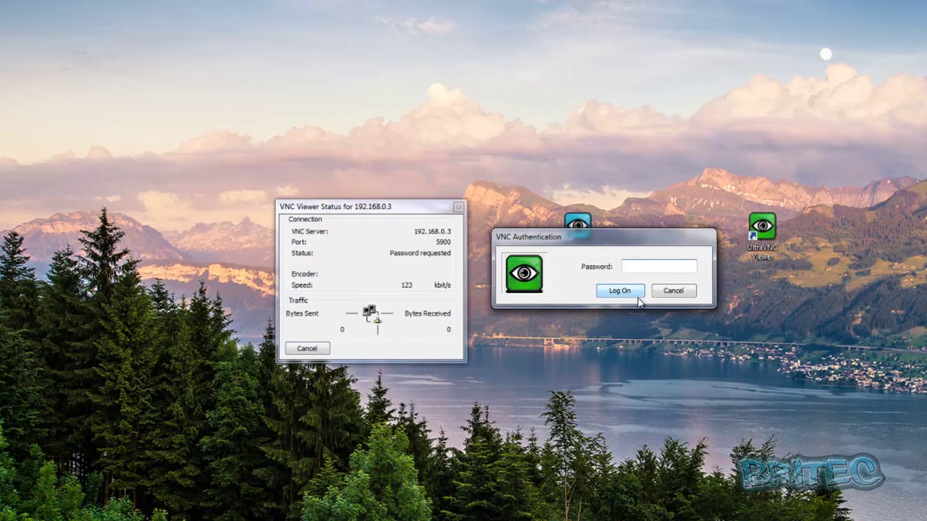
{"action": "type", "text": "*****"}
{"action": "left_click", "coordinate": [619, 291]}
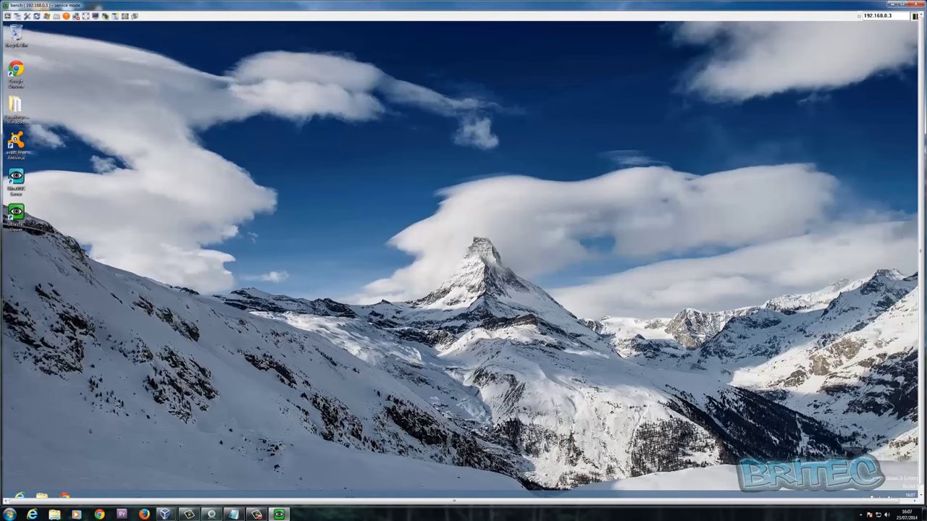
{"action": "left_click", "coordinate": [902, 4]}
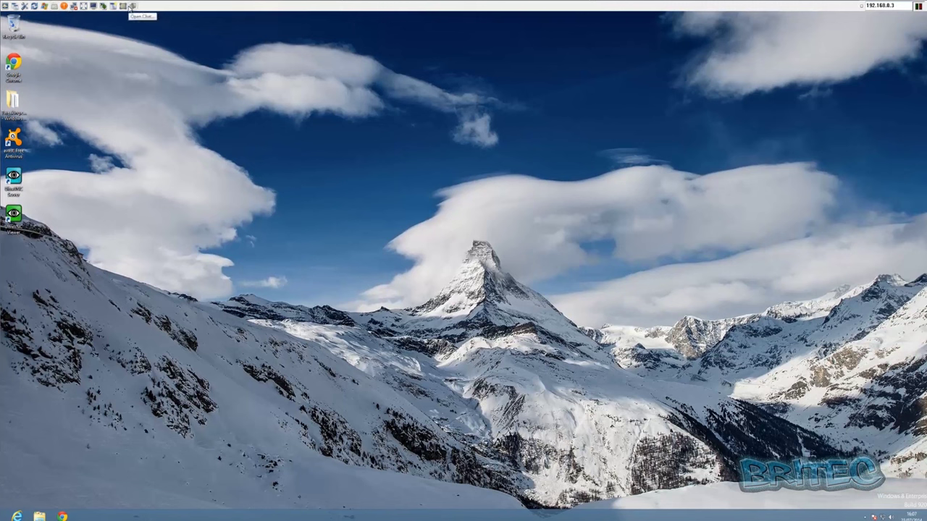
Open a chat with the remote Windows 8 PC, close it, then switch the viewer to full screen.
{"action": "left_click", "coordinate": [132, 6]}
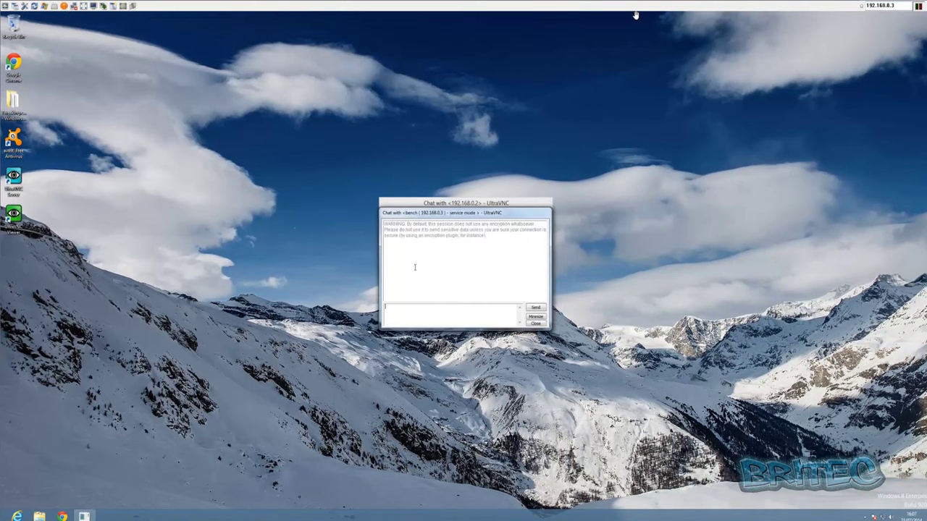
{"action": "left_click", "coordinate": [453, 310]}
{"action": "left_click", "coordinate": [535, 323]}
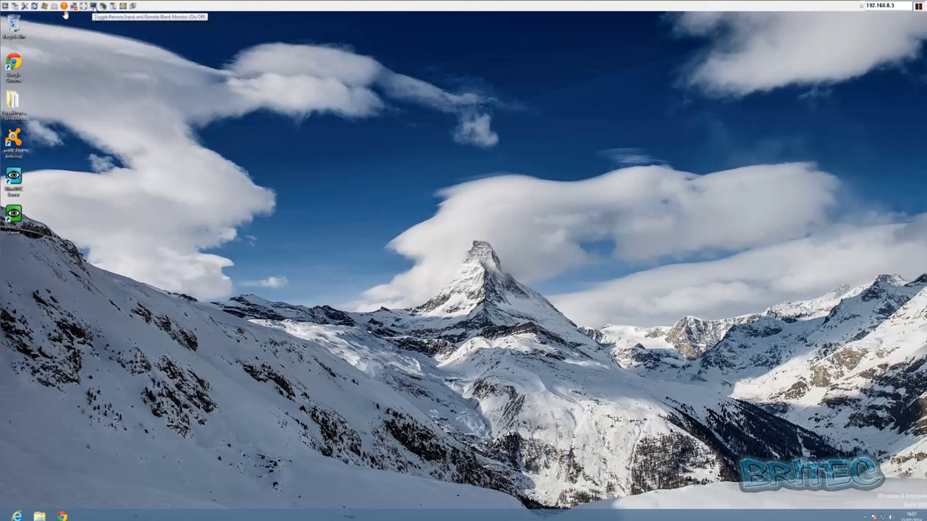
{"action": "left_click", "coordinate": [93, 7]}
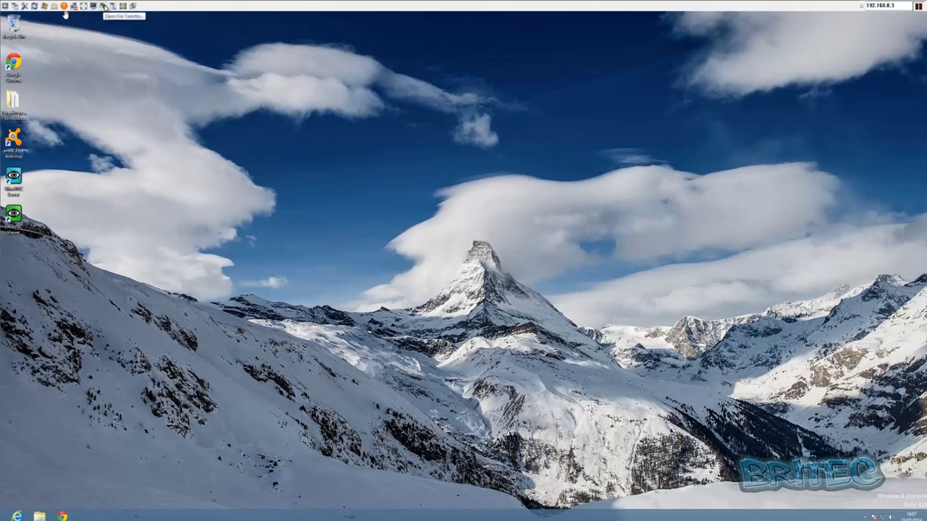
{"action": "left_click", "coordinate": [104, 6]}
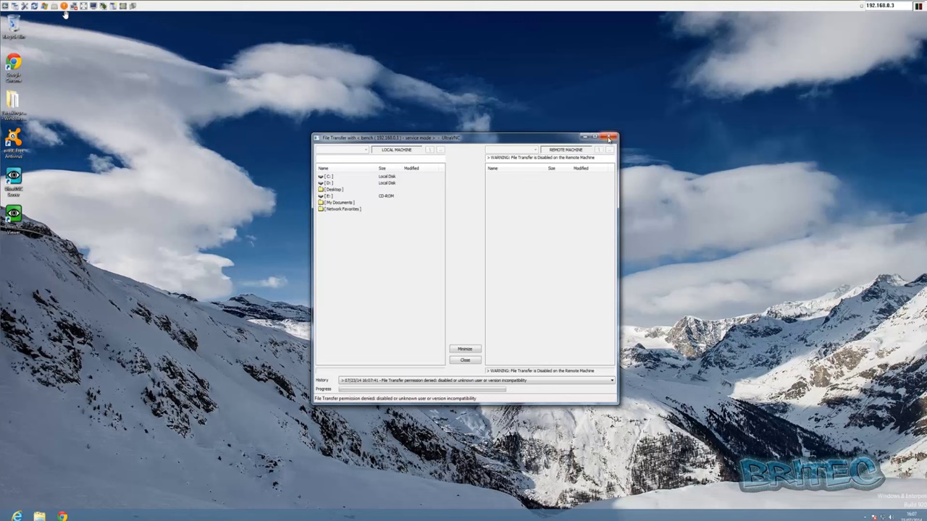
{"action": "left_click", "coordinate": [465, 360]}
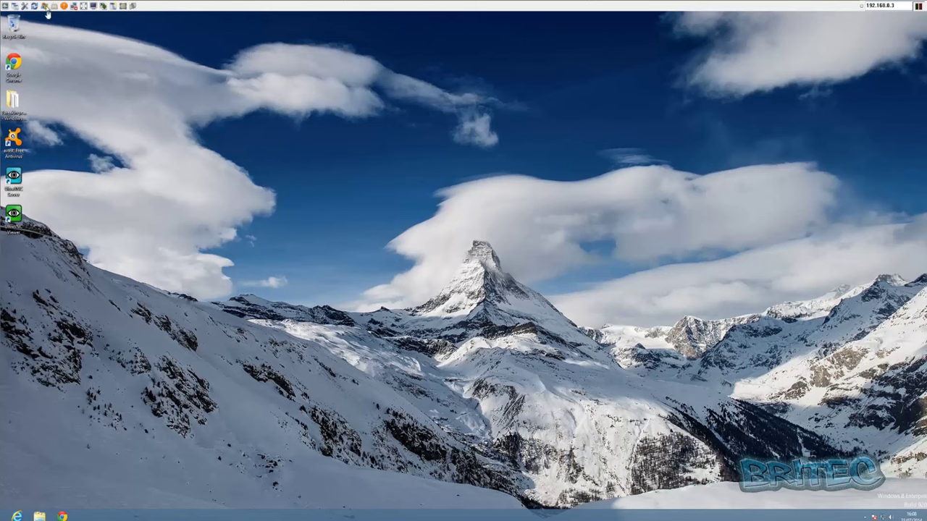
End the VNC session with the Windows 8 PC using Close Connection.
{"action": "left_click", "coordinate": [73, 6]}
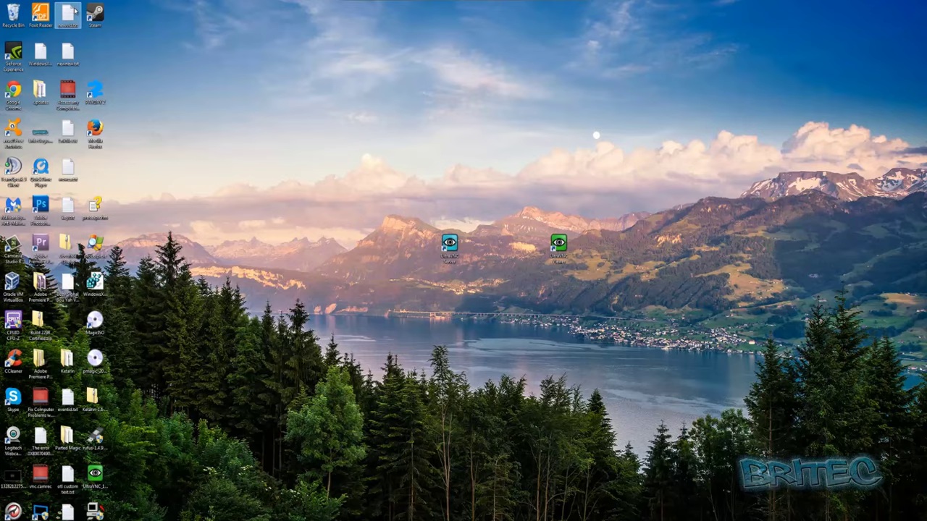